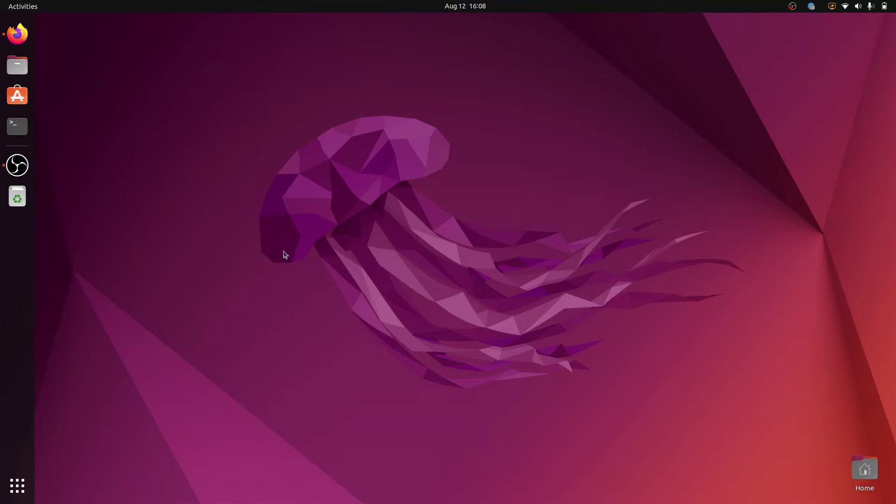
# Launch Firefox and run a Google search for the 'sublime text 3' suggestion.
pyautogui.click(18, 34)
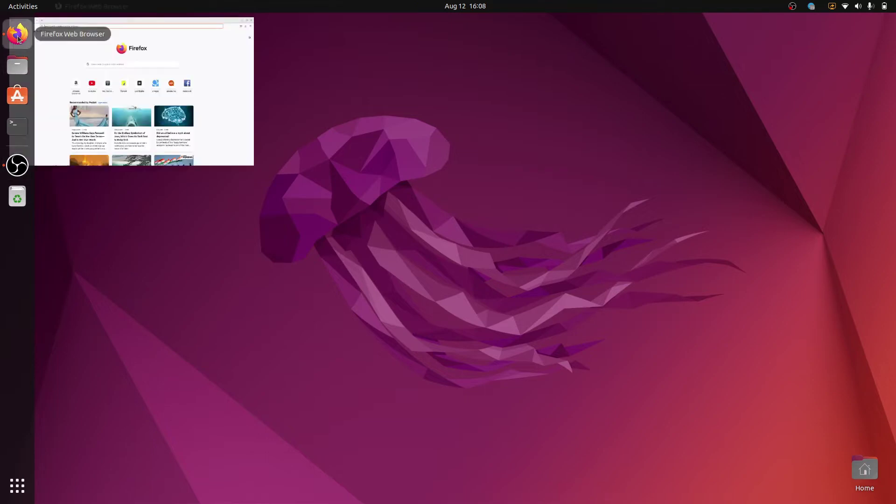
pyautogui.click(335, 168)
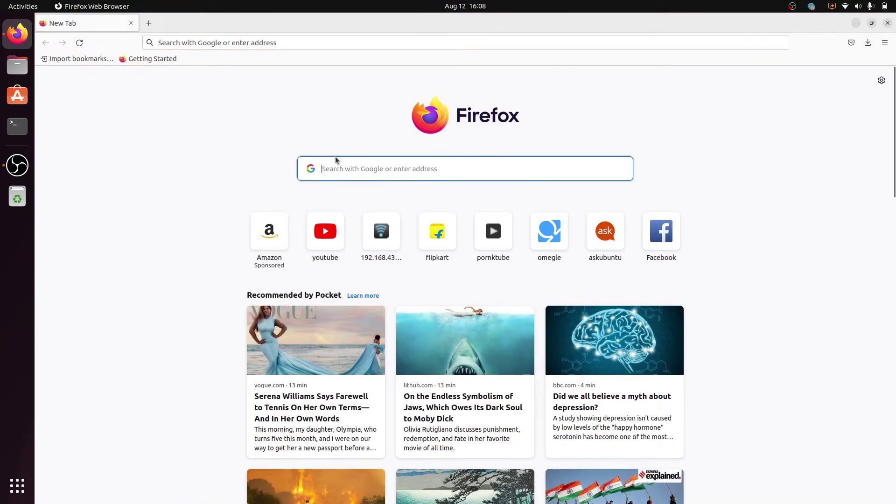
pyautogui.write('sub')
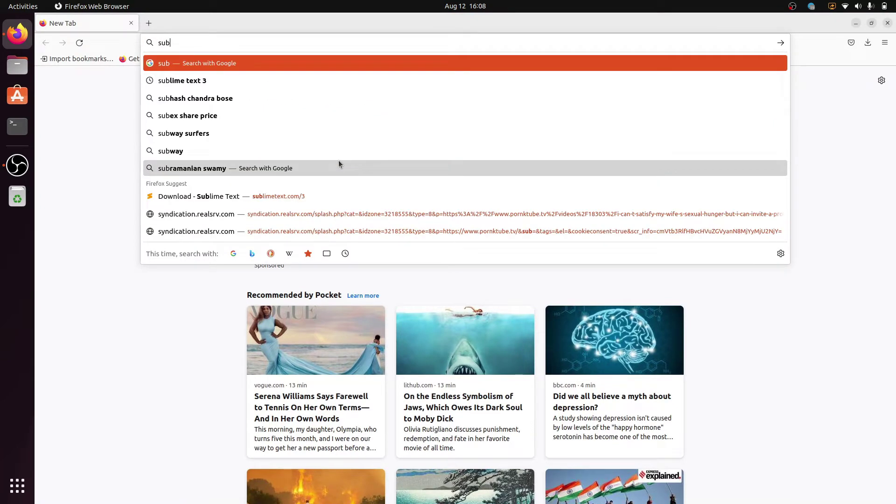
pyautogui.write('lime')
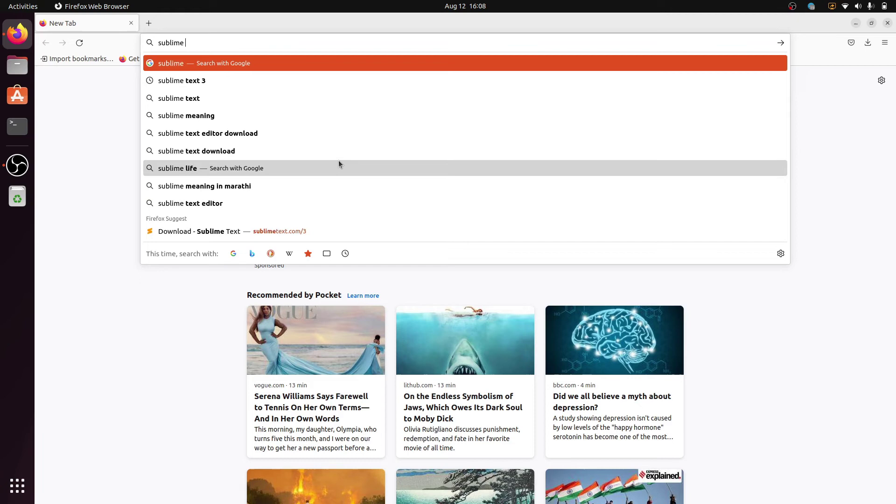
pyautogui.press('Down')
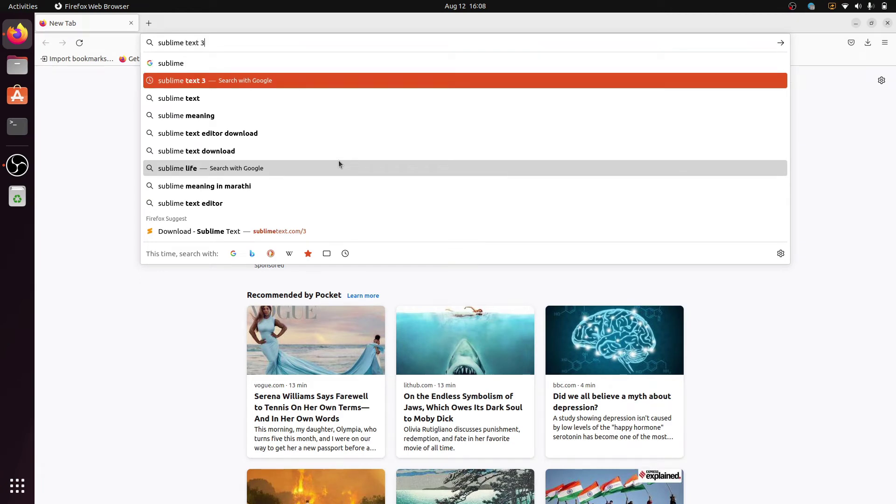
pyautogui.press('Return')
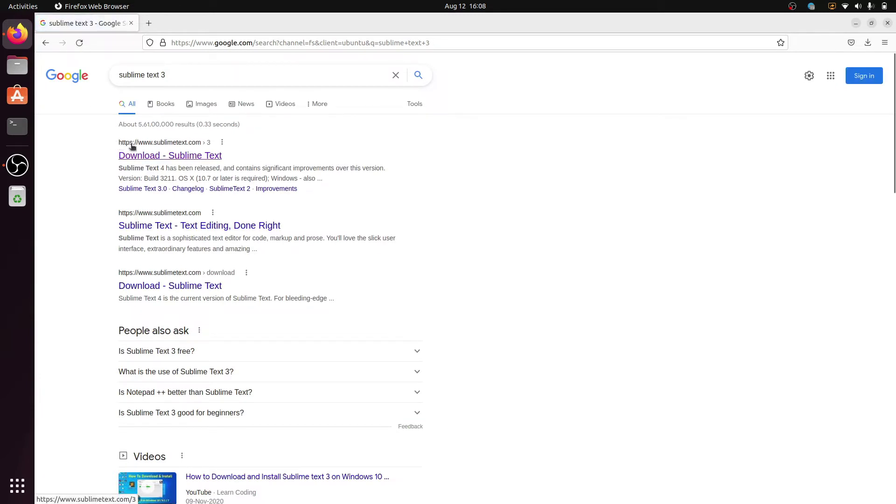
# Go from the Sublime Text Download result to Linux repos, then the apt section.
pyautogui.click(175, 155)
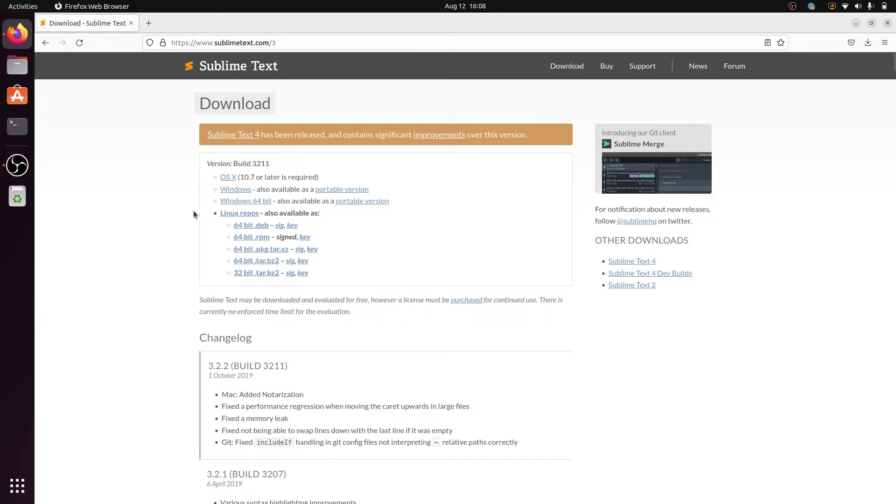
pyautogui.click(224, 213)
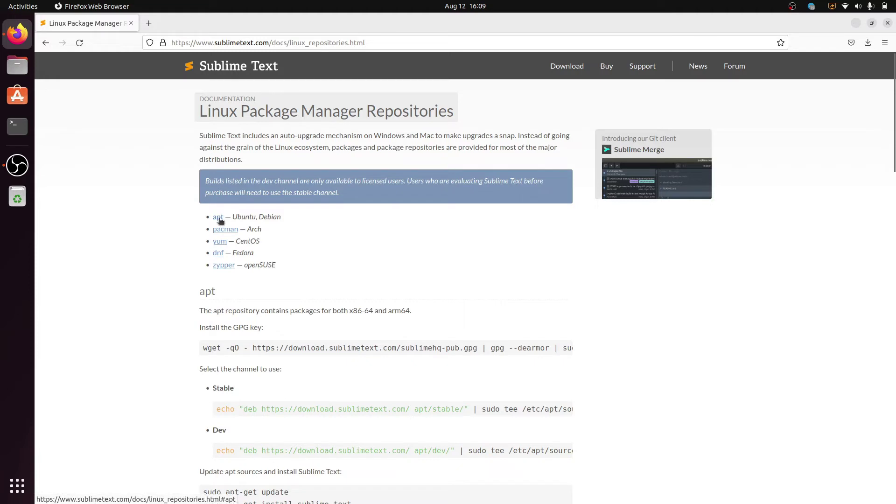
pyautogui.click(219, 218)
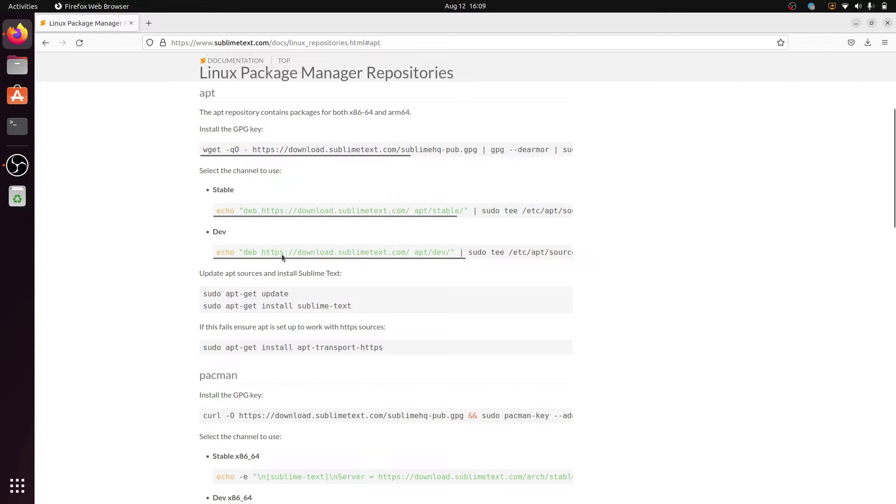
# Copy the wget GPG key command from the apt instructions.
pyautogui.tripleClick(273, 150)
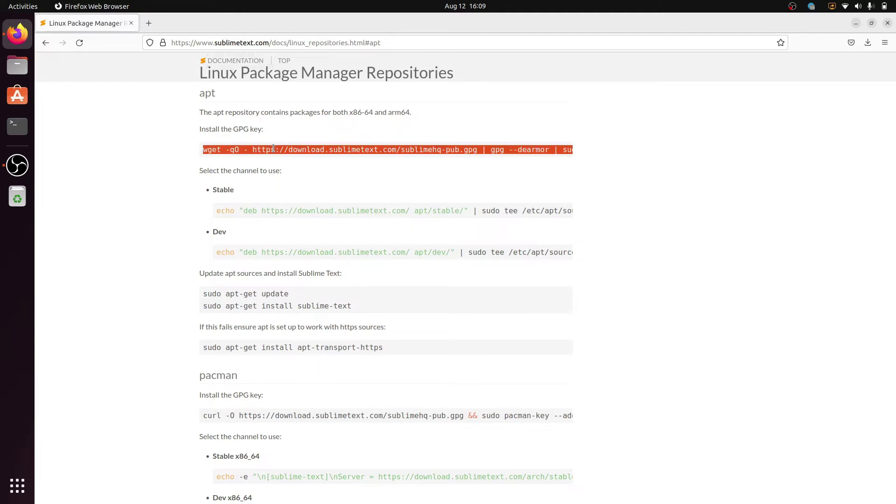
pyautogui.rightClick(272, 149)
pyautogui.click(294, 157)
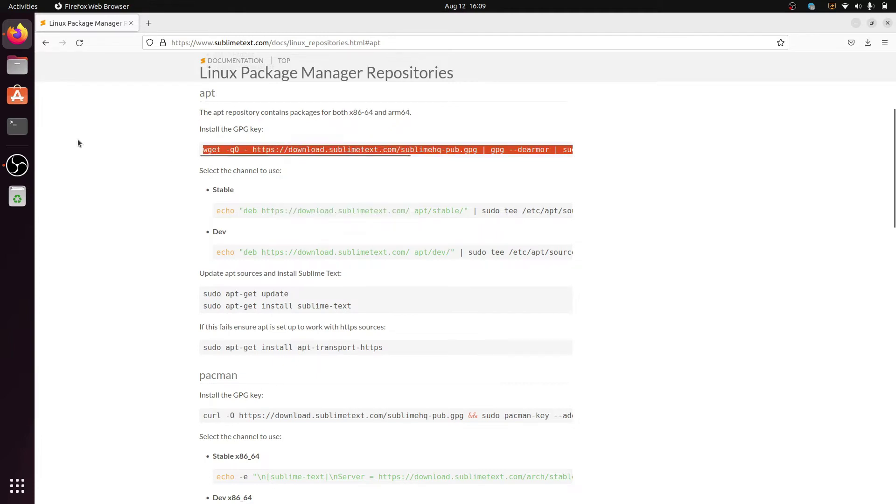
# Run the GPG key command in Terminal with the sudo password, then minimize Terminal.
pyautogui.click(17, 126)
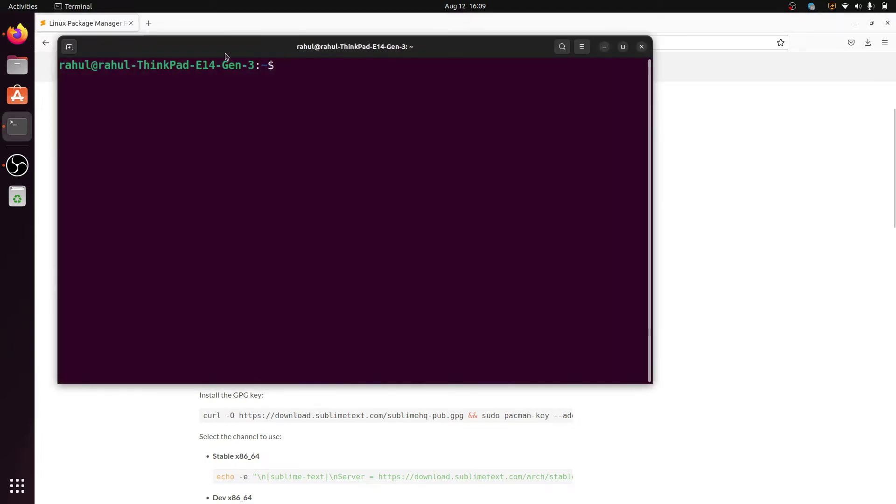
pyautogui.moveTo(229, 56); pyautogui.dragTo(303, 98)
pyautogui.hotkey('ctrl', 'shift', 'v')
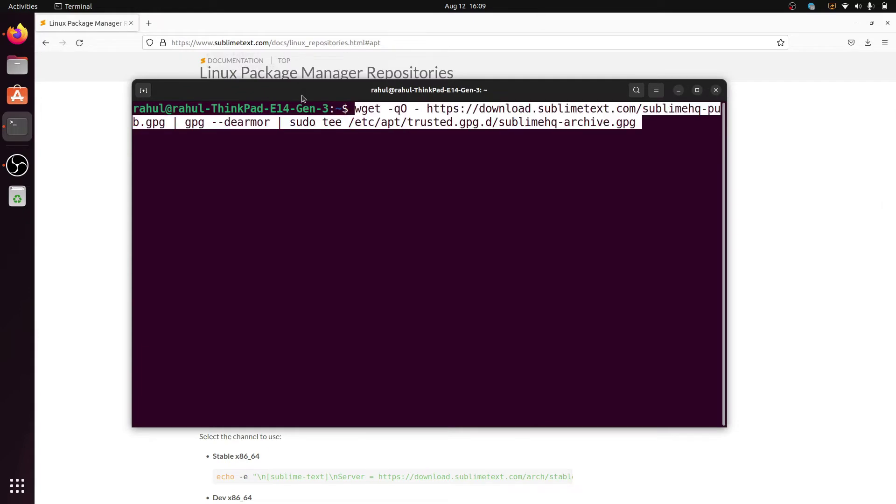
pyautogui.press('Return')
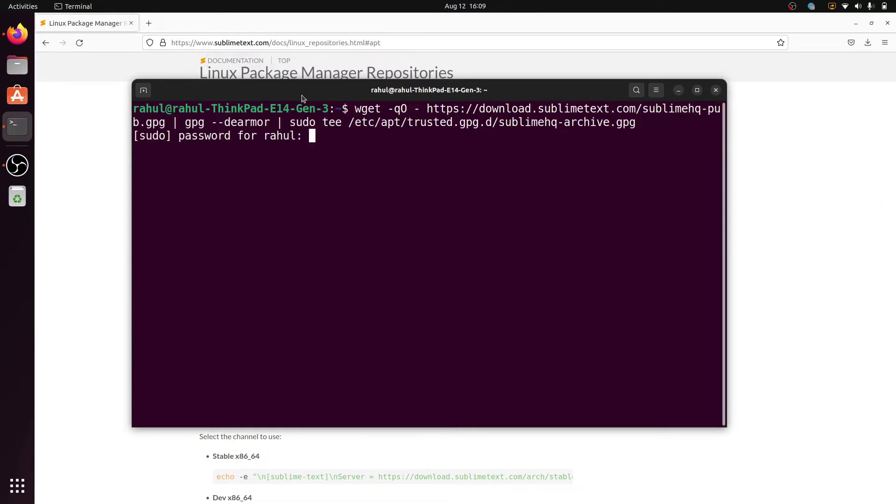
pyautogui.write('password')
pyautogui.press('Return')
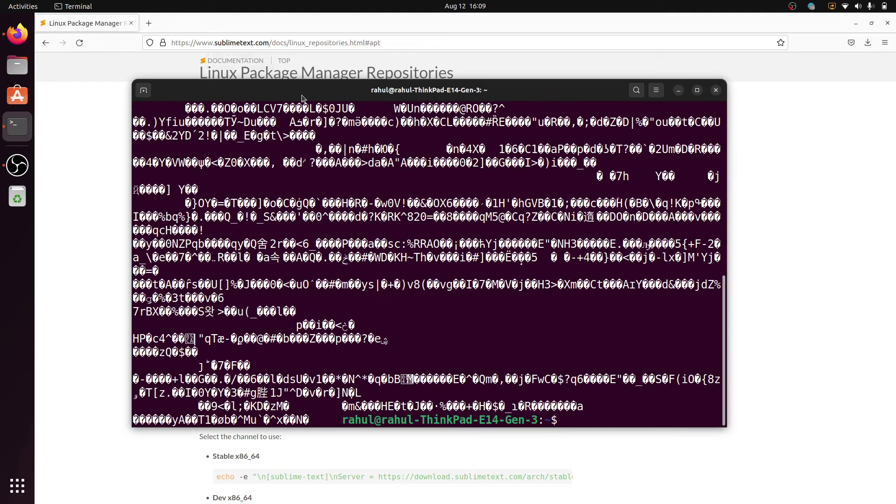
pyautogui.click(89, 200)
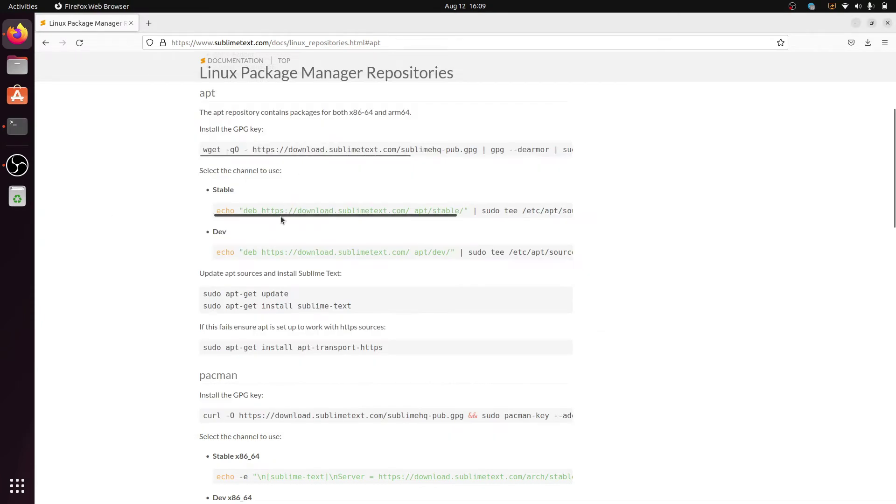
# Run the stable-channel 'echo "deb …" | sudo tee' repository command in Terminal.
pyautogui.doubleClick(318, 211)
pyautogui.tripleClick(329, 211)
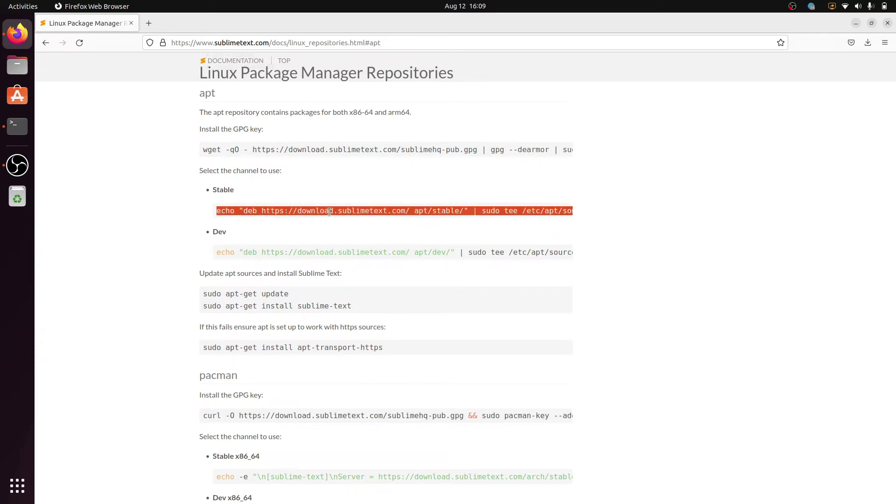
pyautogui.click(17, 126)
pyautogui.press('Return')
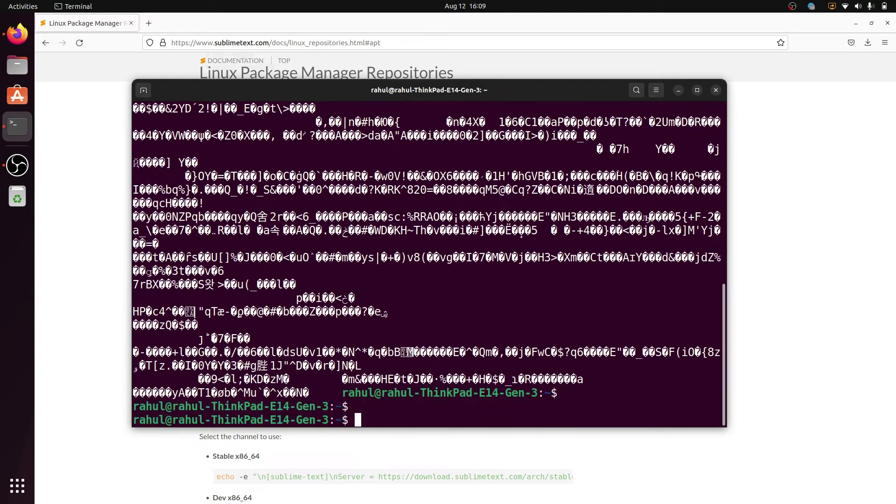
pyautogui.press('Return')
pyautogui.press('Return')
pyautogui.hotkey('ctrl', 'shift', 'v')
pyautogui.press('Return')
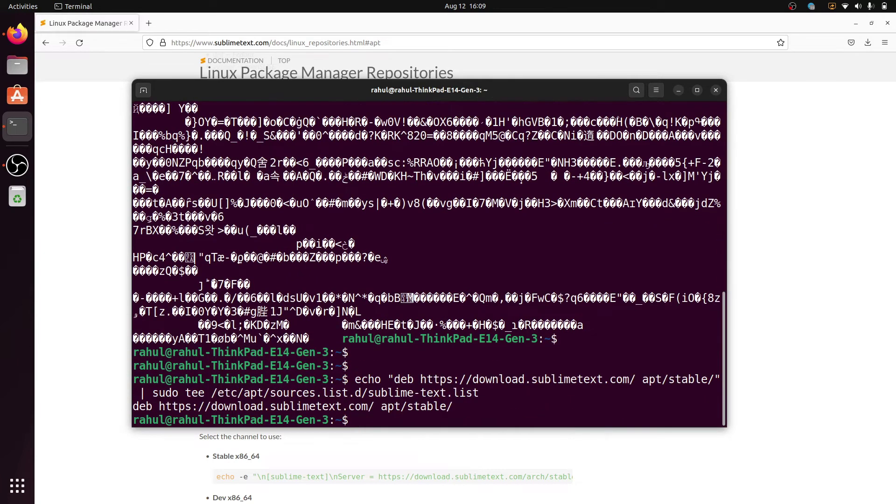
pyautogui.click(17, 33)
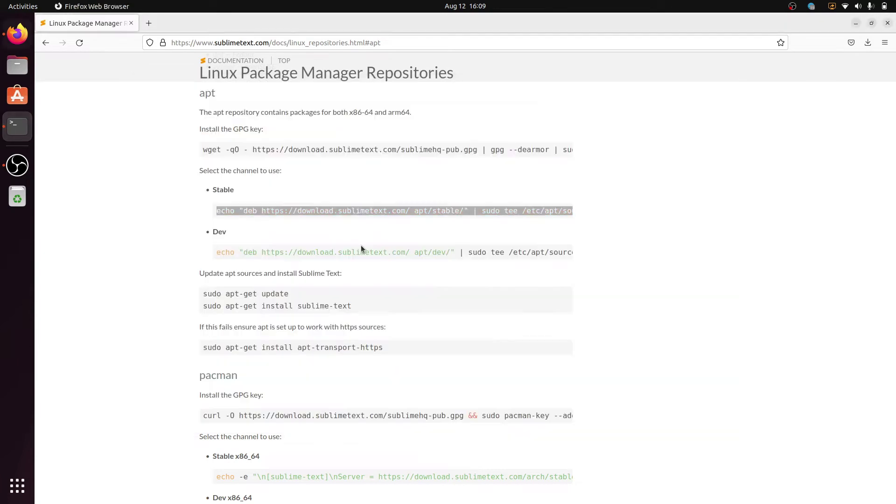
# Copy 'sudo apt-get update' from the docs and run it in Terminal.
pyautogui.tripleClick(251, 294)
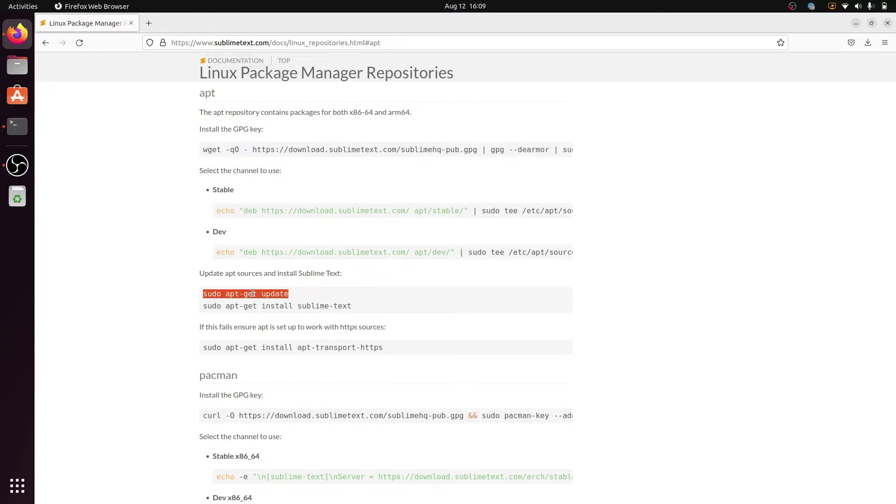
pyautogui.hotkey('ctrl', 'c')
pyautogui.click(17, 125)
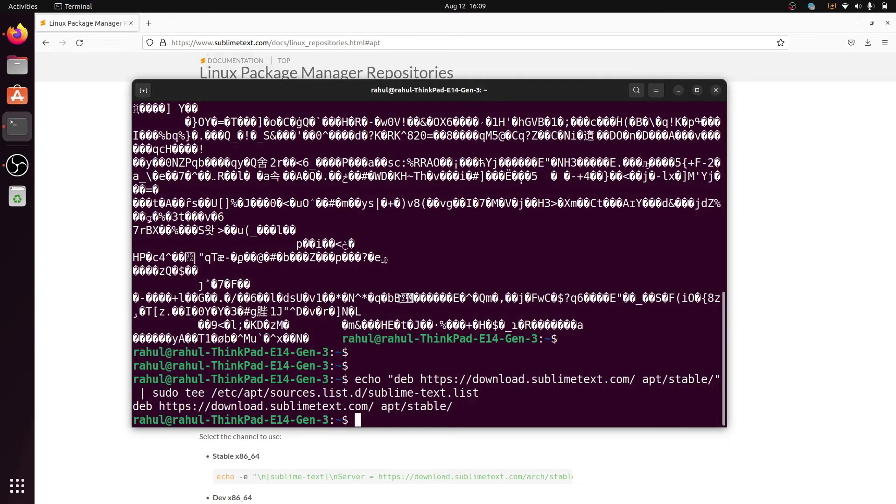
pyautogui.hotkey('ctrl', 'shift', 'v')
pyautogui.press('Return')
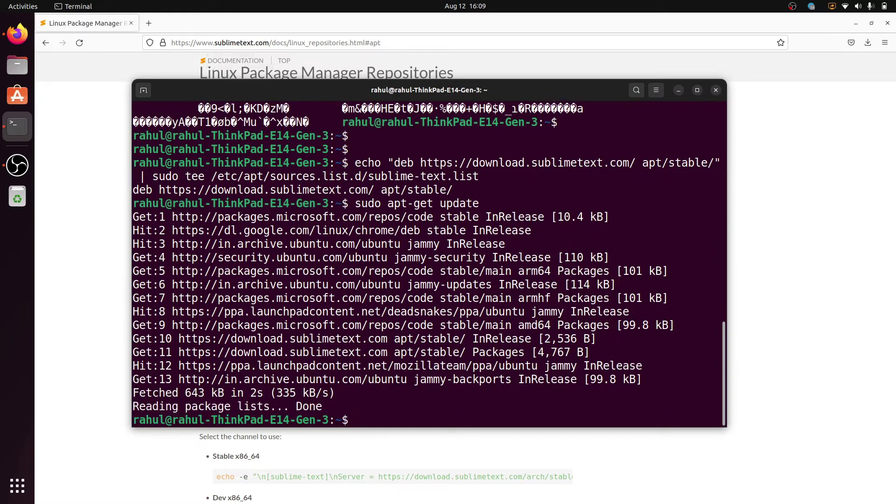
pyautogui.hotkey('alt', 'Tab')
# Run 'sudo apt-get install sublime-text' in Terminal and wait for it to finish.
pyautogui.click(312, 308)
pyautogui.tripleClick(311, 309)
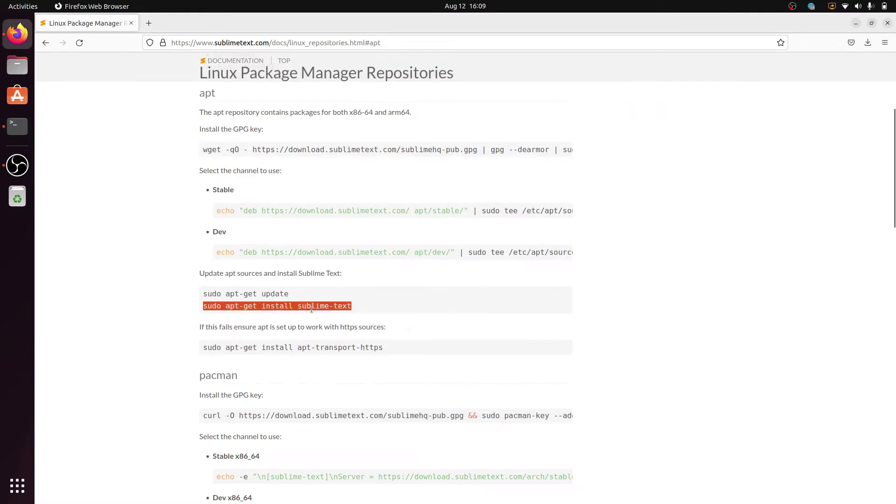
pyautogui.hotkey('alt', 'Tab')
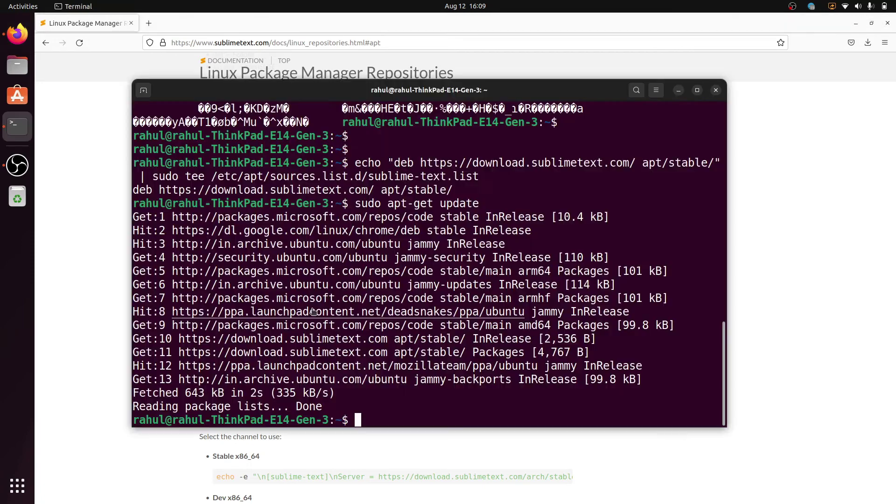
pyautogui.hotkey('ctrl', 'shift', 'v')
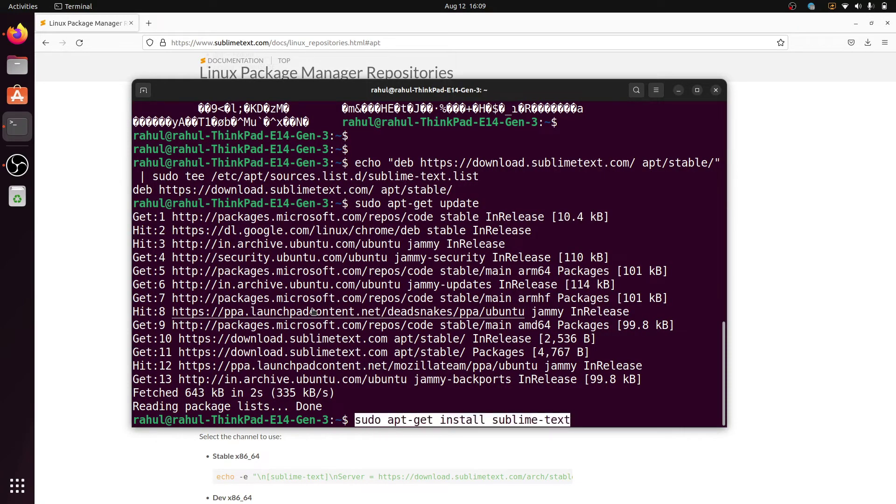
pyautogui.press('Return')
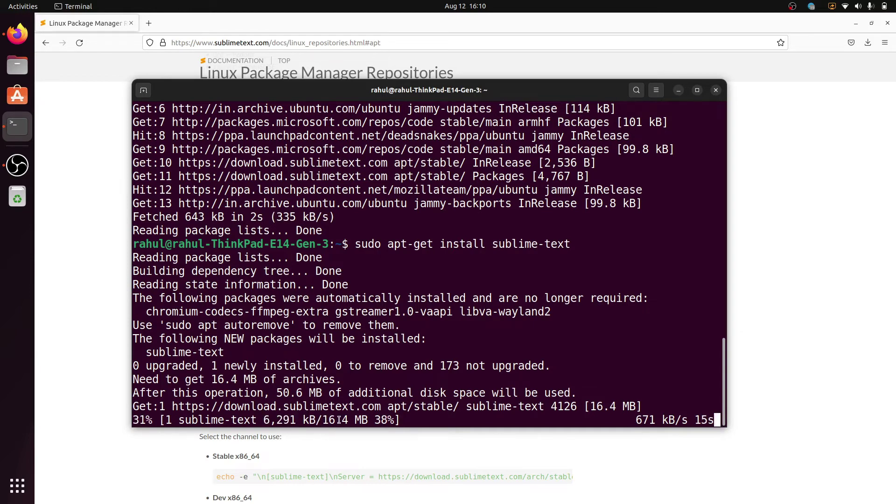
pyautogui.hotkey('alt', 'Tab')
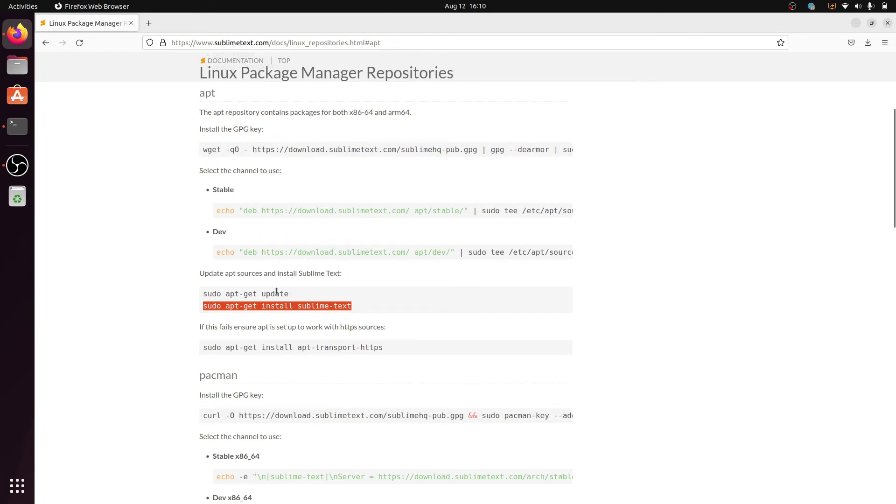
pyautogui.hotkey('alt', 'Tab')
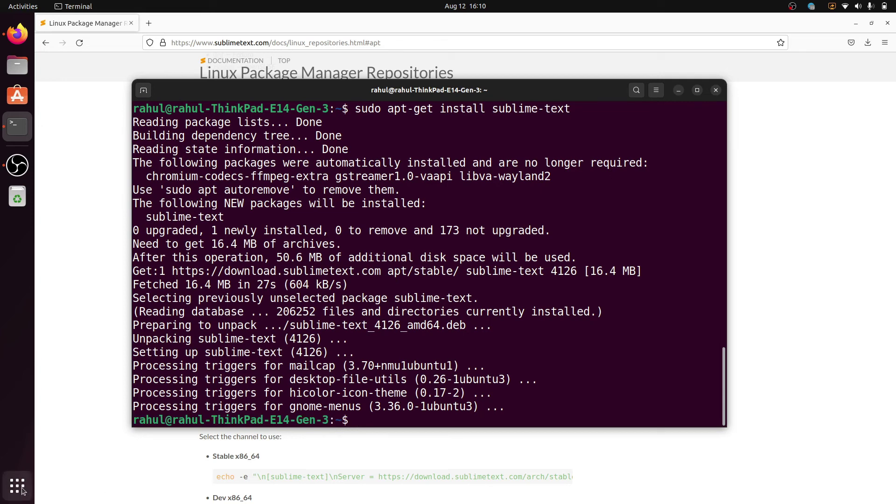
# Launch Sublime Text by searching 'subl' in Show Applications.
pyautogui.click(17, 485)
pyautogui.click(454, 32)
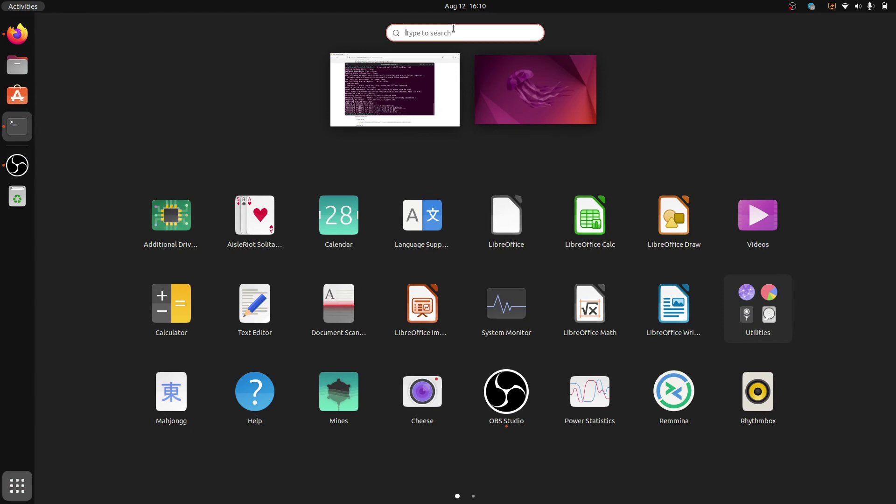
pyautogui.write('subl')
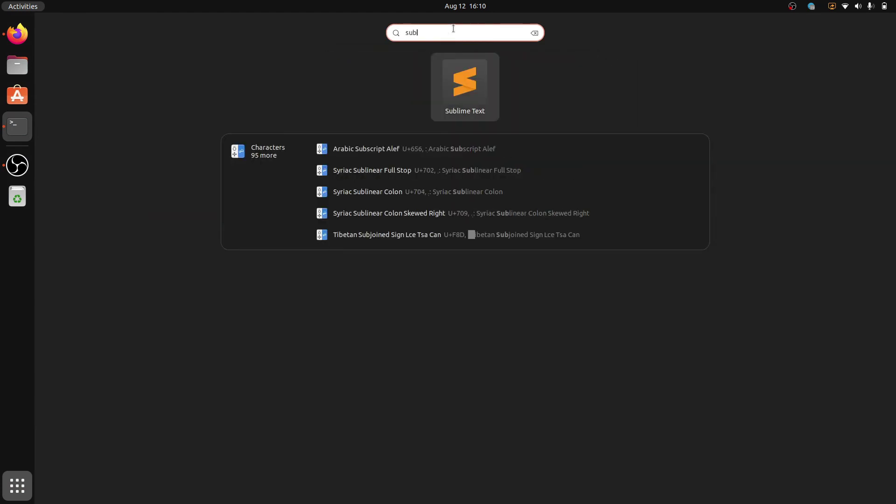
pyautogui.press('Return')
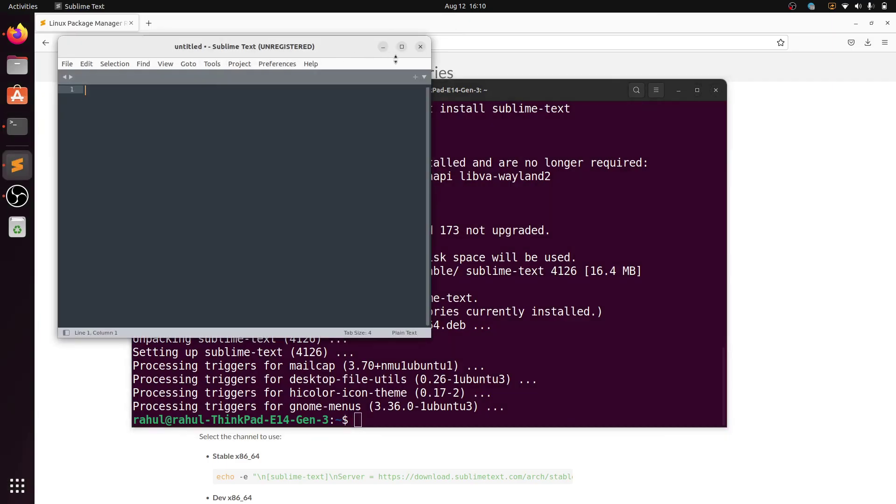
# Maximize the empty untitled Sublime Text window from its title bar.
pyautogui.click(401, 46)
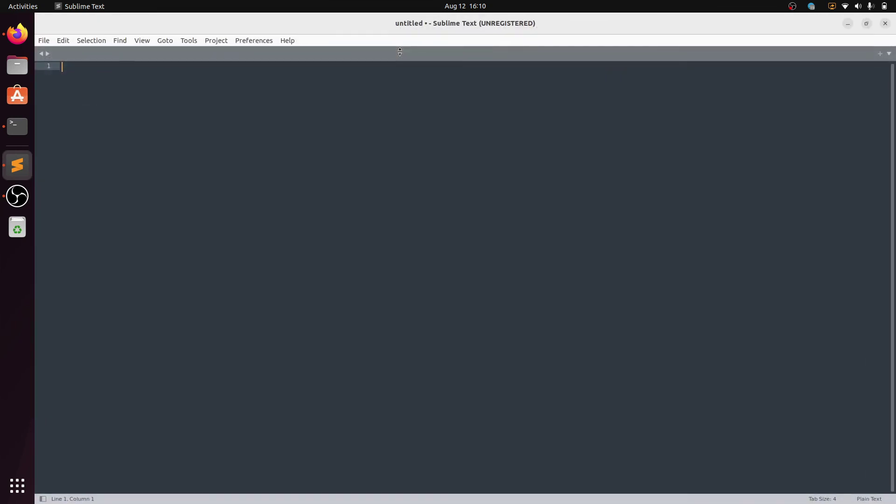